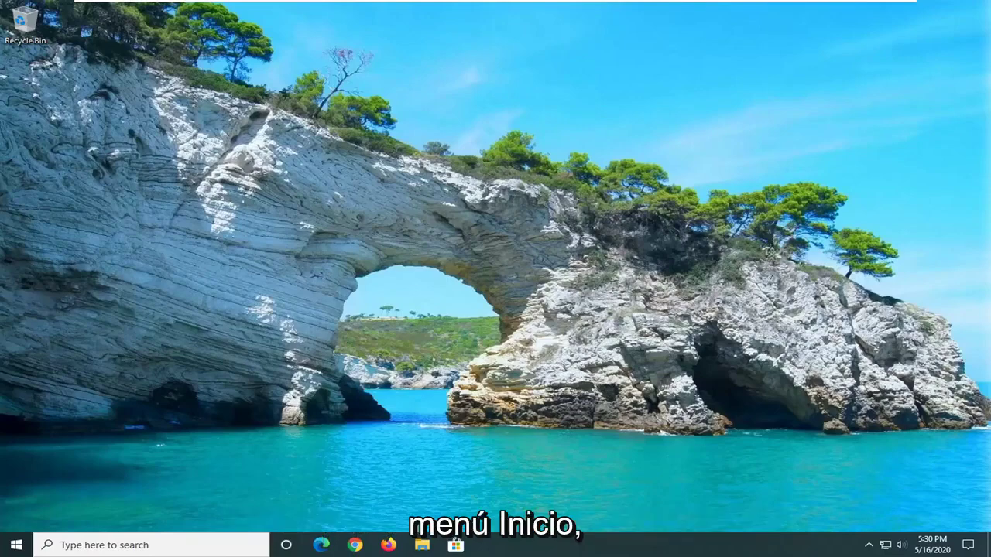
# Step: Search for File Explorer, open it and go to This PC
pyautogui.click(8, 547)
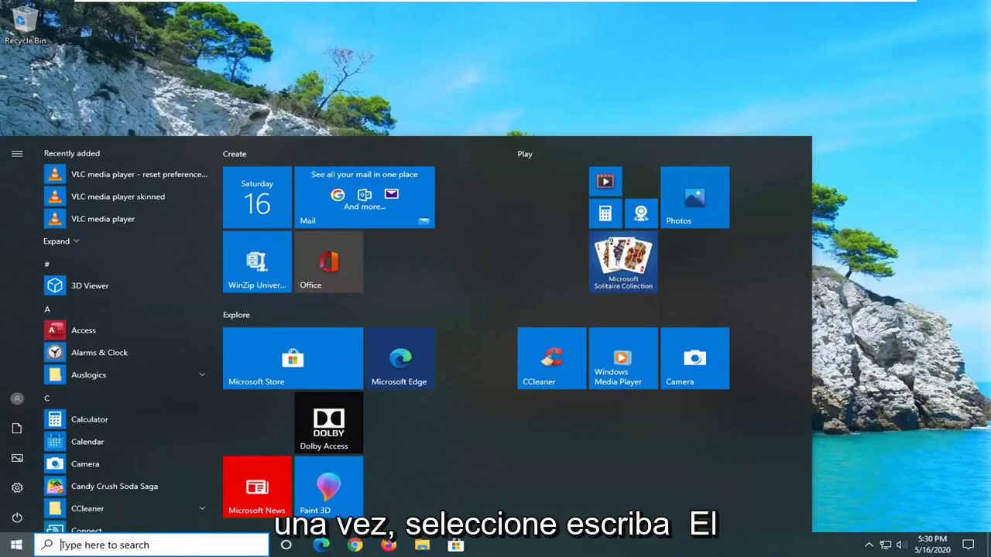
pyautogui.write('file explorer')
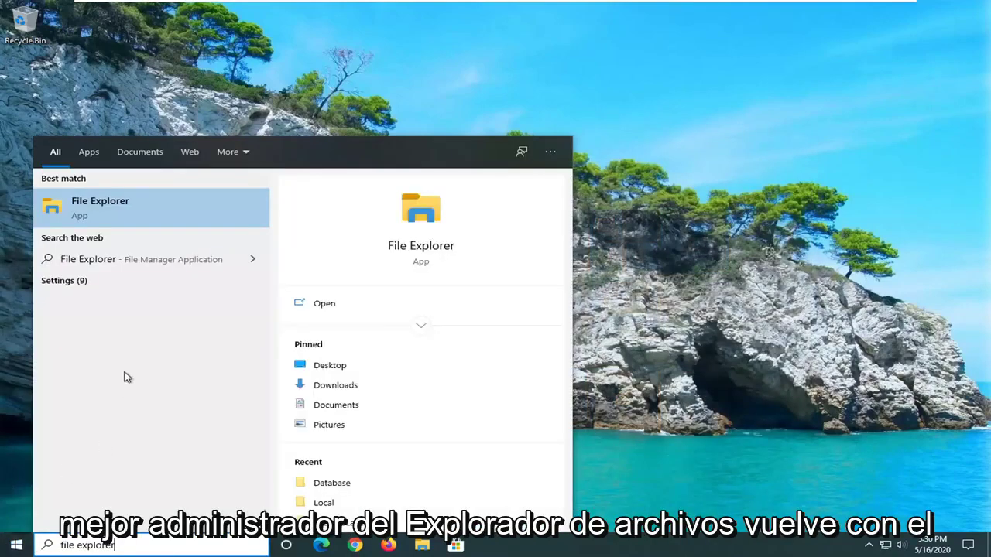
pyautogui.click(118, 216)
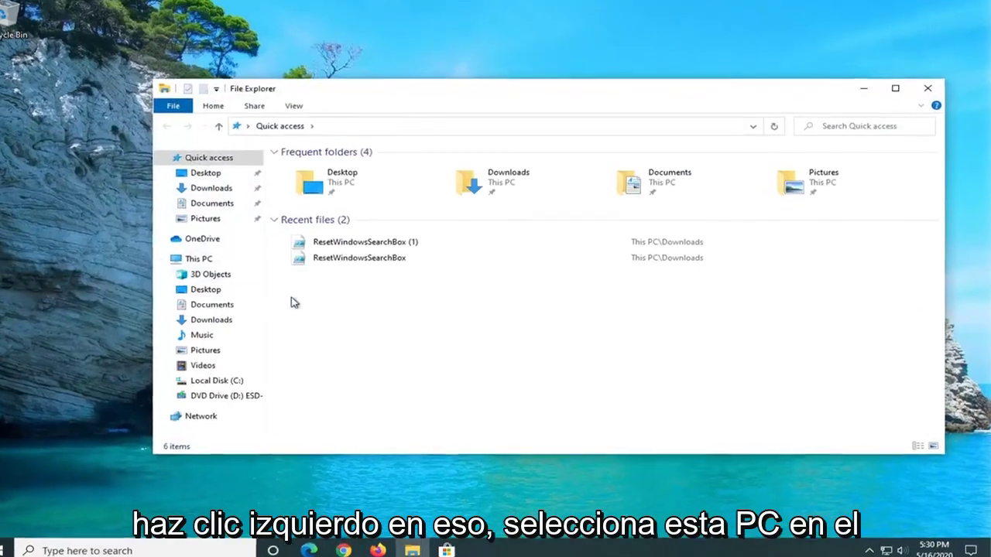
pyautogui.click(178, 260)
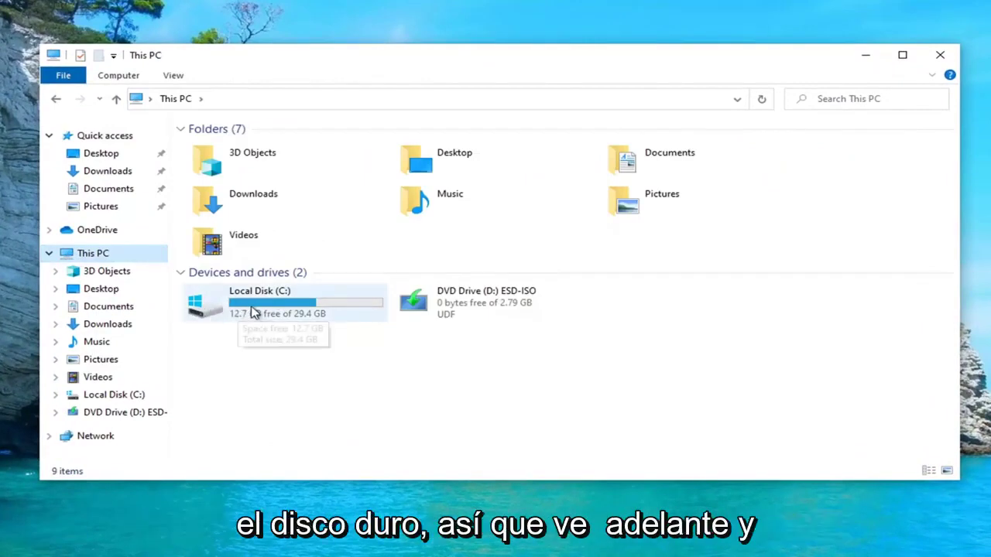
# Step: Browse from Local Disk (C:) through Windows and SoftwareDistribution into the Download folder
pyautogui.doubleClick(280, 308)
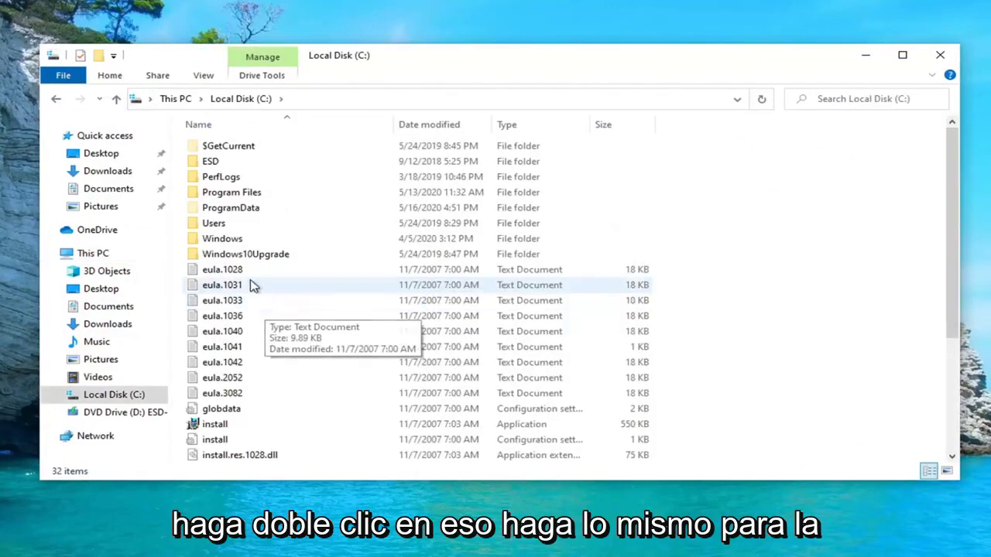
pyautogui.doubleClick(230, 242)
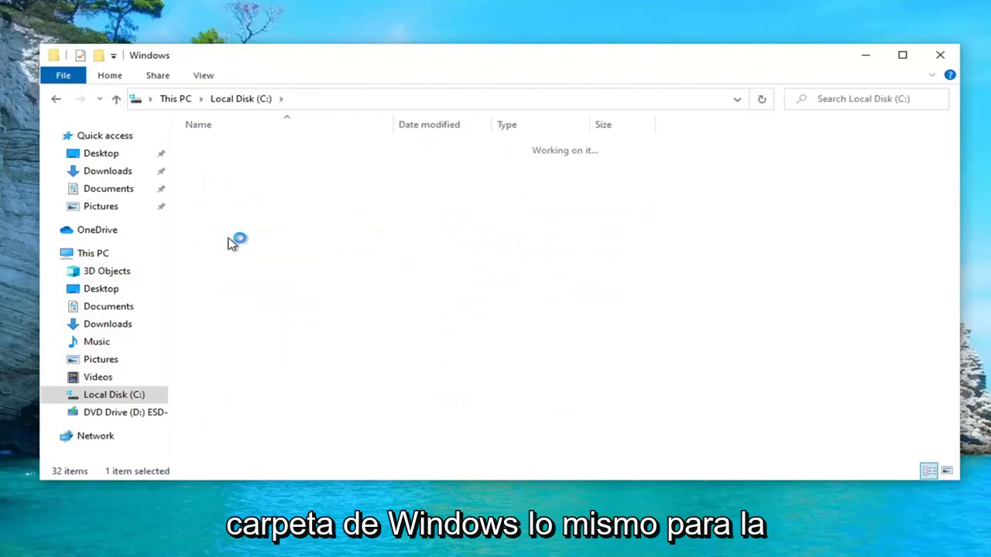
pyautogui.scroll(-7, 287, 306)
pyautogui.scroll(-8, 240, 389)
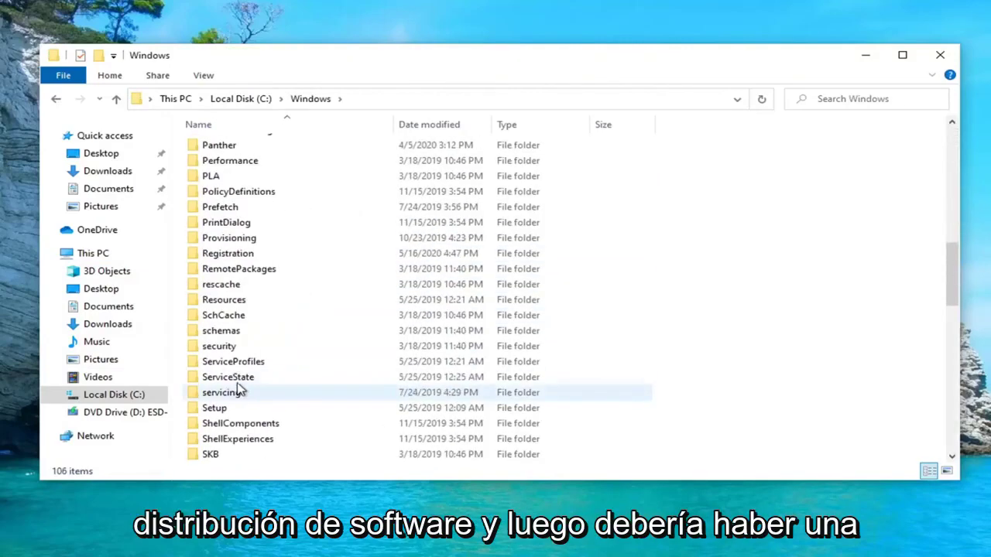
pyautogui.doubleClick(243, 381)
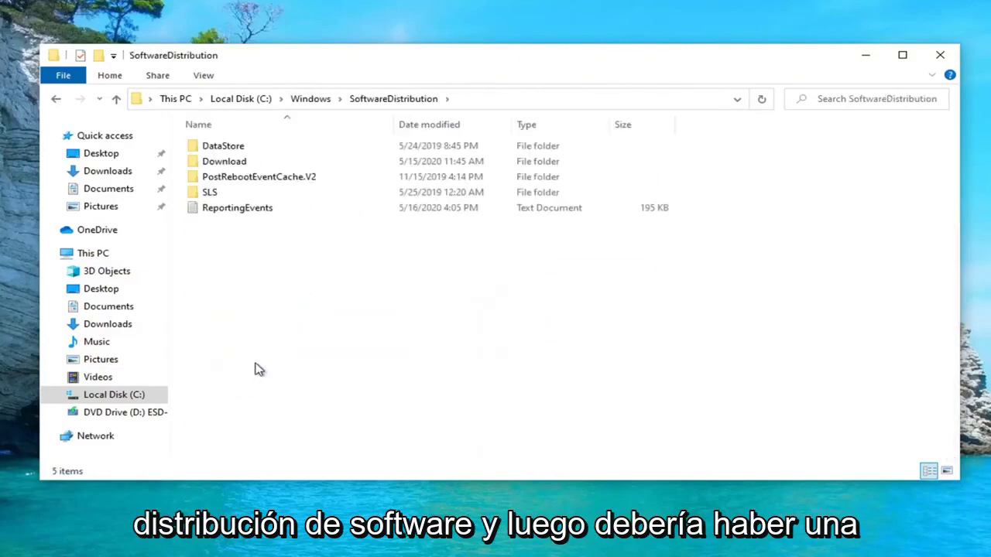
pyautogui.doubleClick(220, 163)
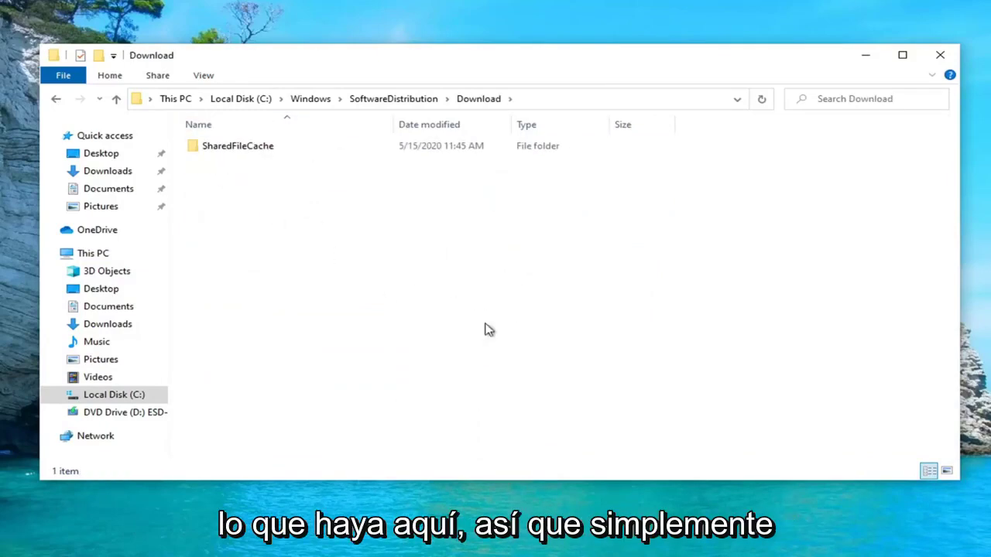
# Step: Delete everything in the SoftwareDistribution Download folder and close the window
pyautogui.moveTo(650, 356); pyautogui.dragTo(244, 153)
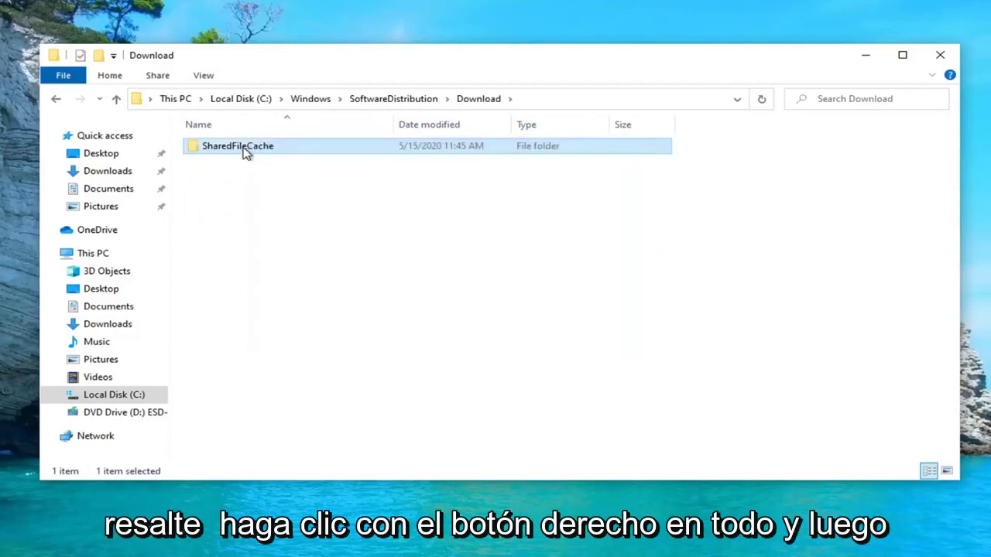
pyautogui.rightClick(245, 153)
pyautogui.click(298, 453)
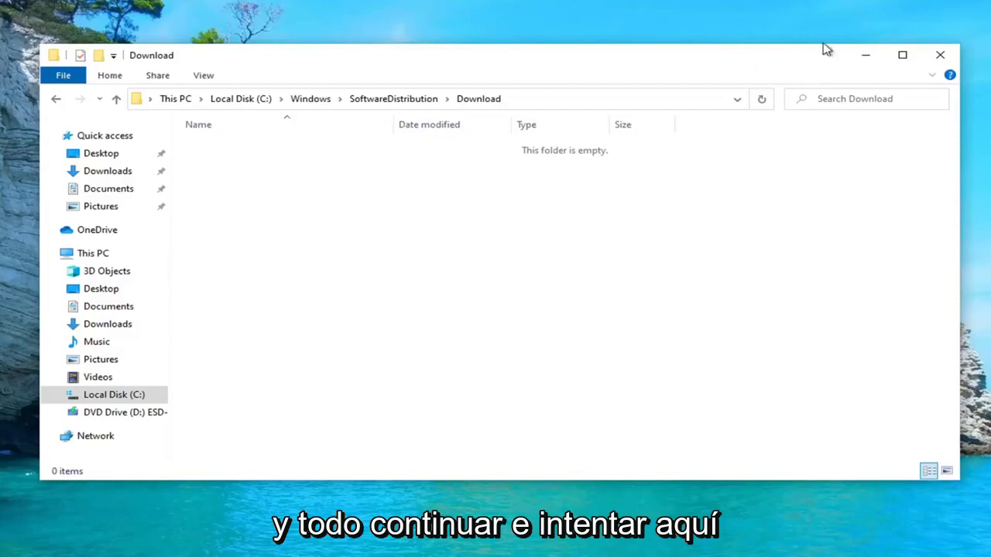
pyautogui.click(940, 54)
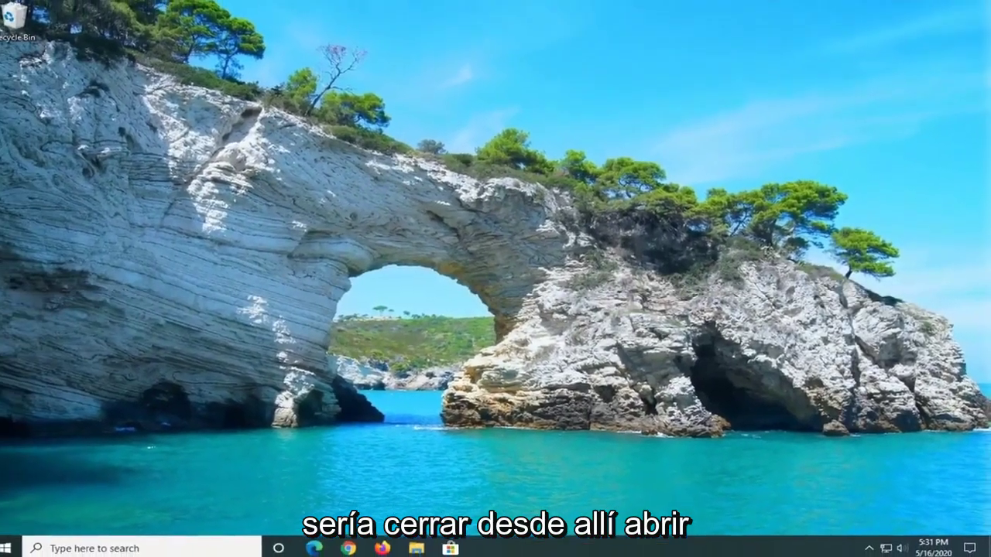
# Step: Search for "services" and open the Services console
pyautogui.click(15, 549)
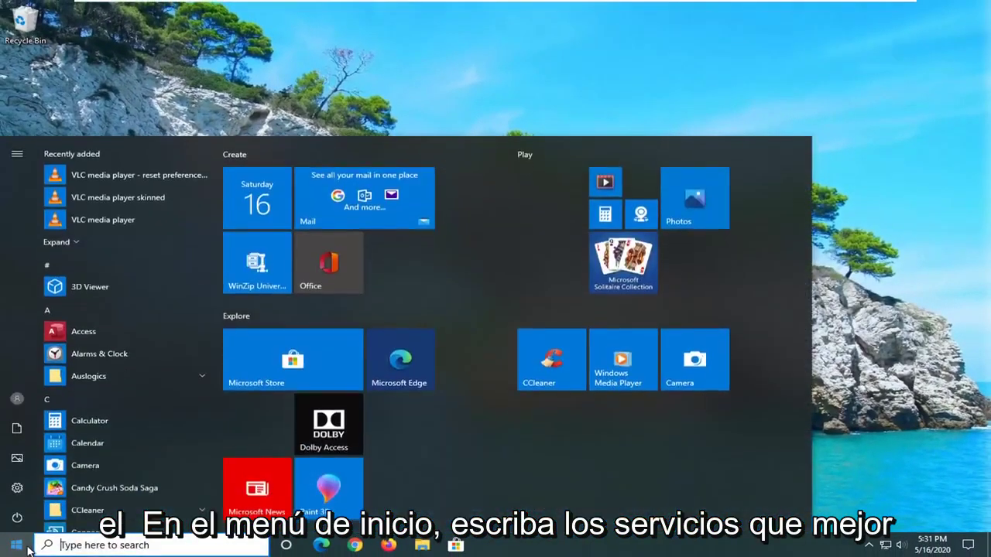
pyautogui.write('services')
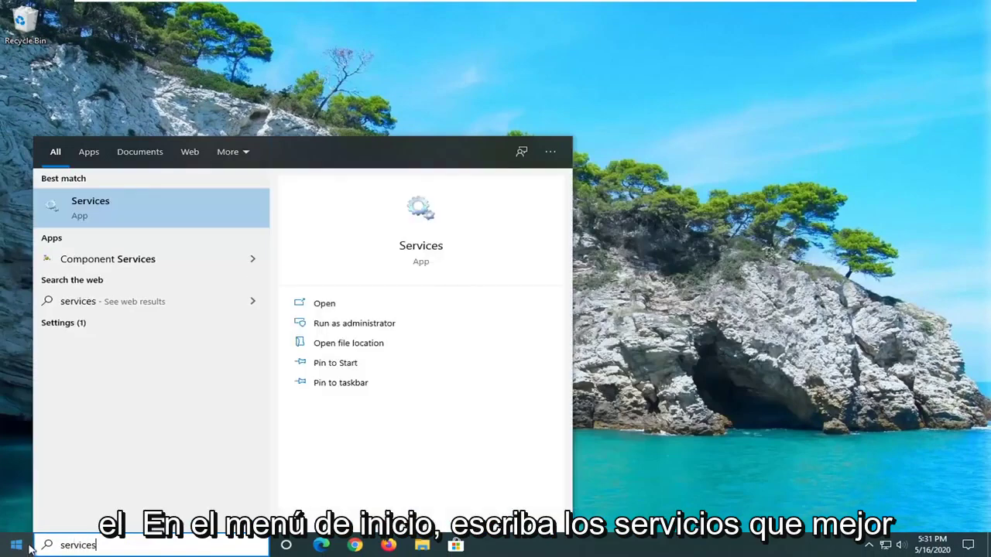
pyautogui.click(114, 206)
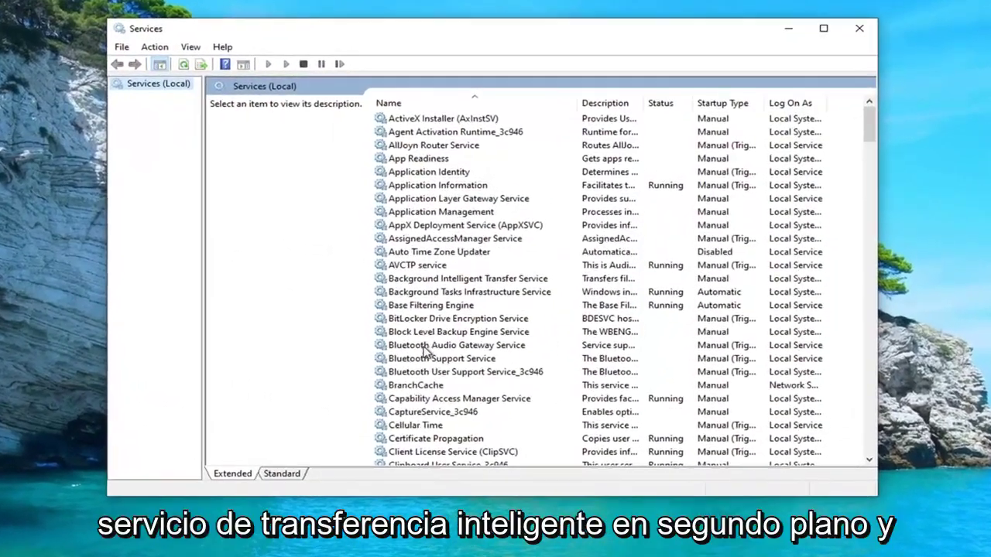
# Step: Set the Background Intelligent Transfer Service's startup type to Automatic, start the service and confirm its properties
pyautogui.doubleClick(441, 283)
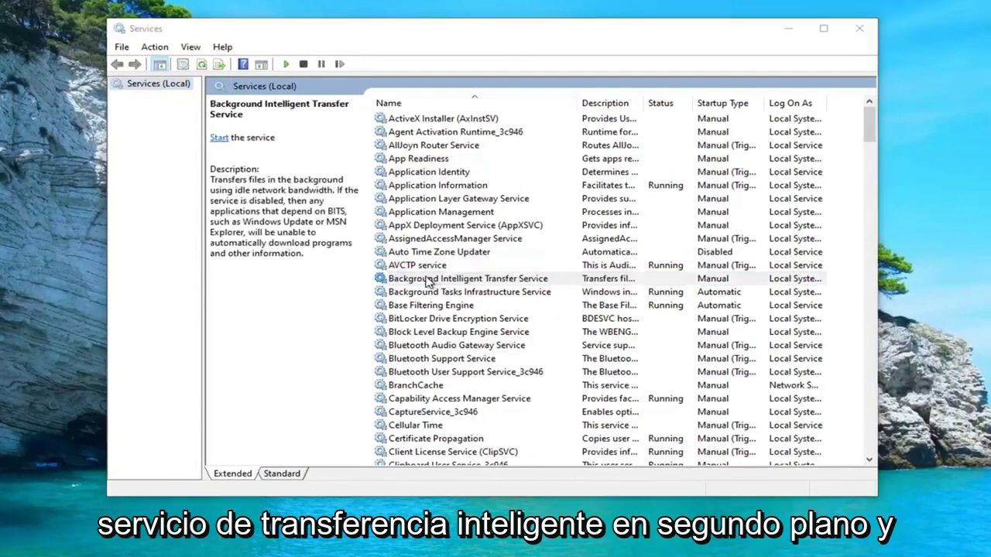
pyautogui.click(431, 255)
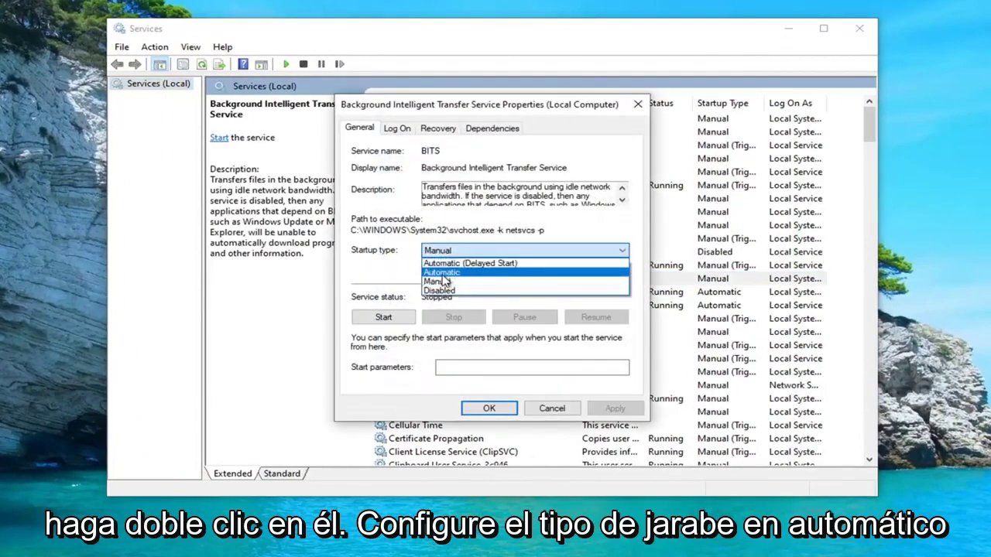
pyautogui.click(439, 279)
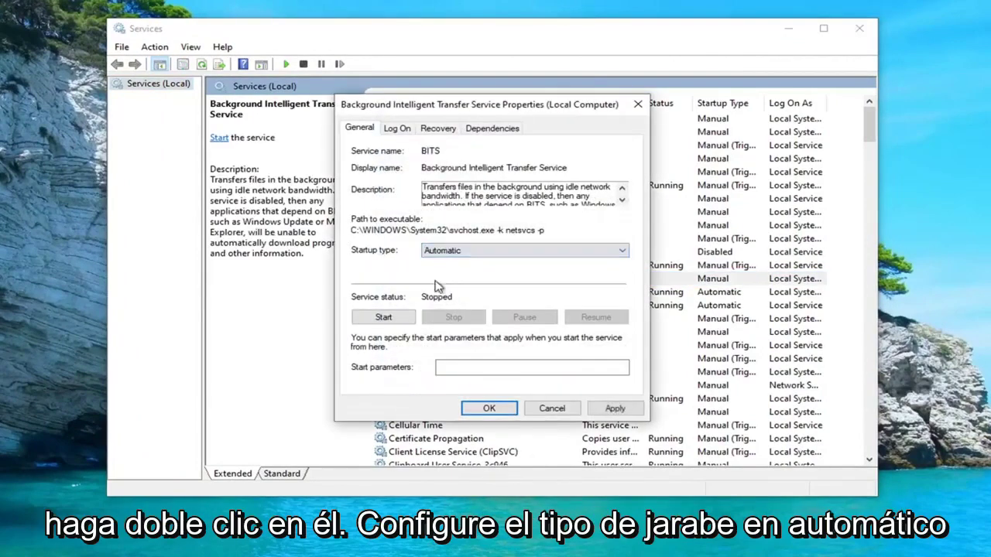
pyautogui.click(384, 318)
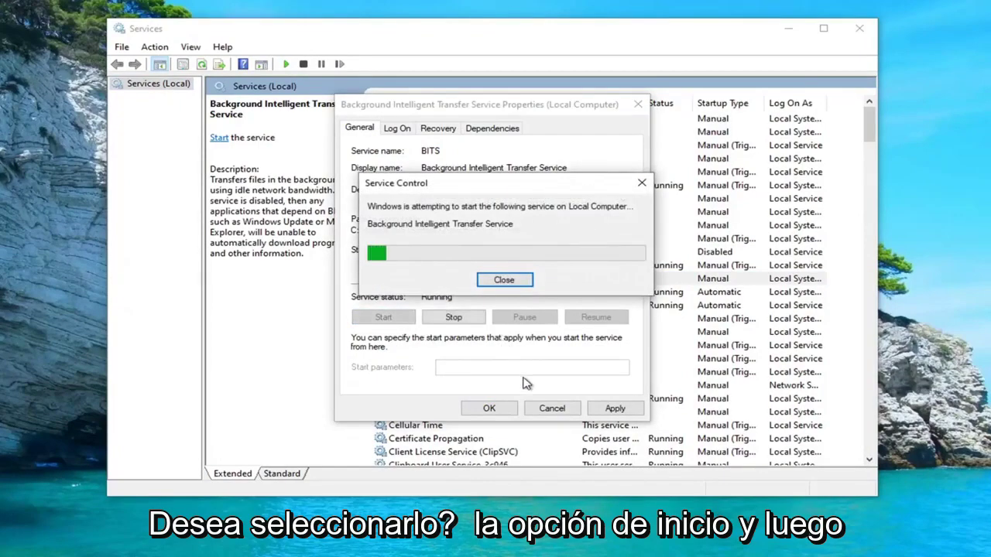
pyautogui.click(485, 409)
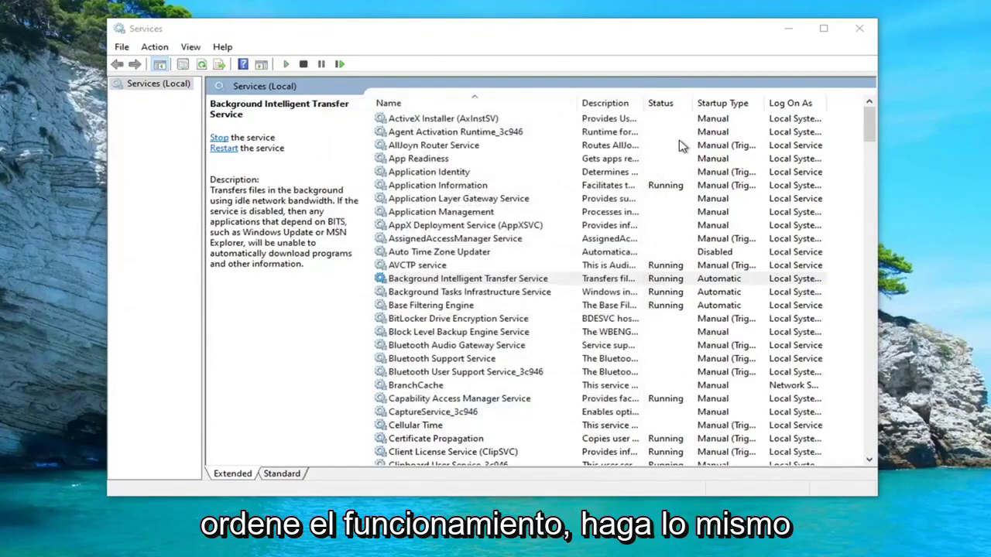
# Step: Start the Windows Update service, leaving its startup type at Automatic (Delayed Start), and close the Services console
pyautogui.scroll(-20, 577, 394)
pyautogui.scroll(-11, 576, 395)
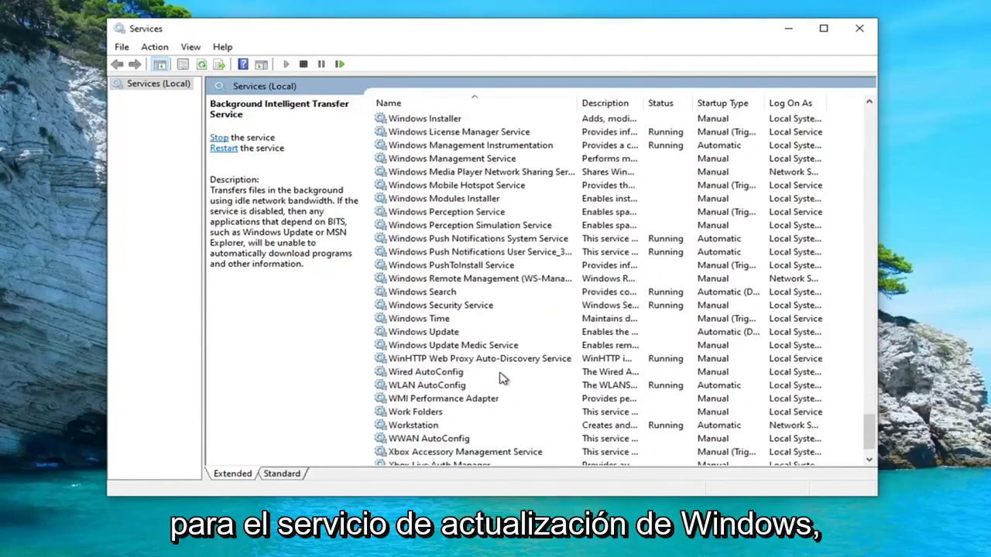
pyautogui.doubleClick(423, 292)
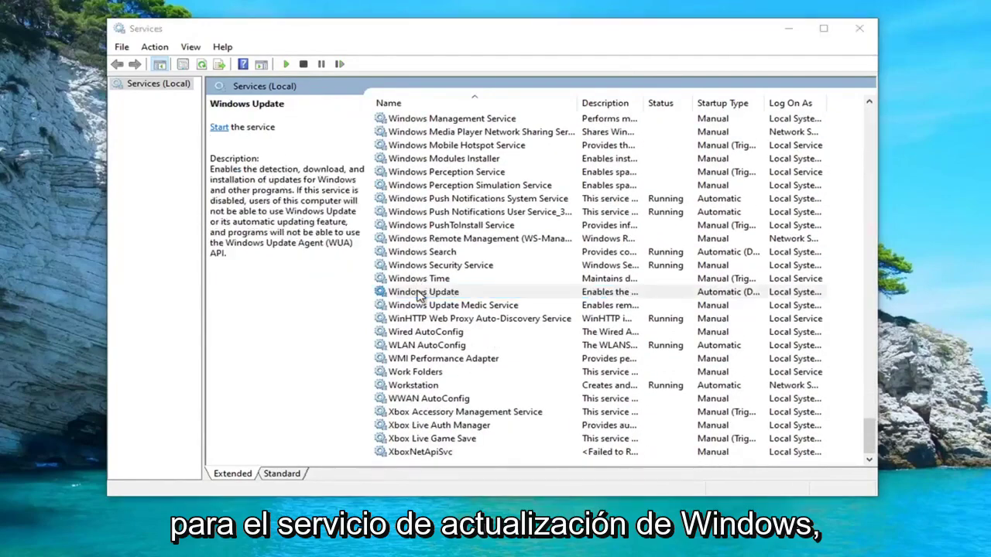
pyautogui.click(449, 253)
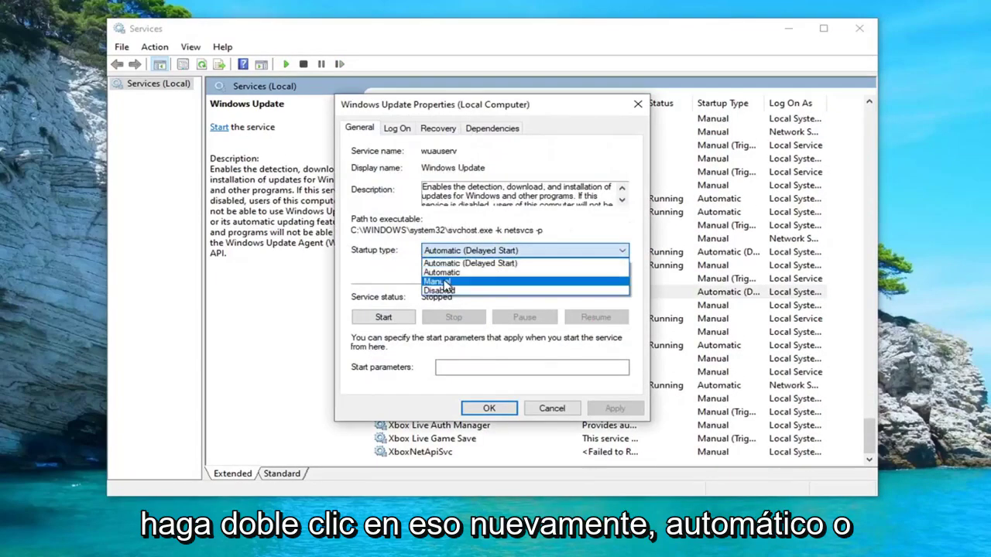
pyautogui.click(352, 275)
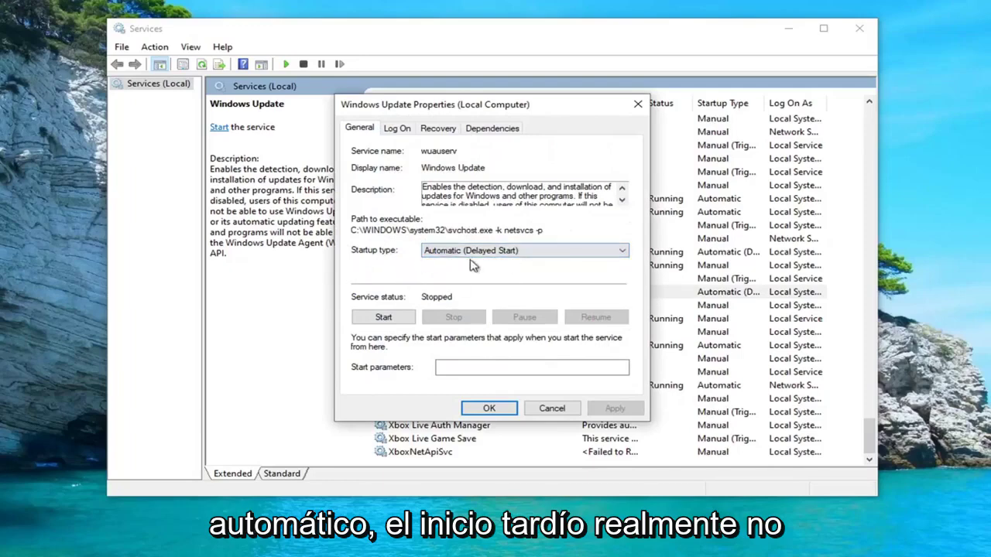
pyautogui.click(381, 319)
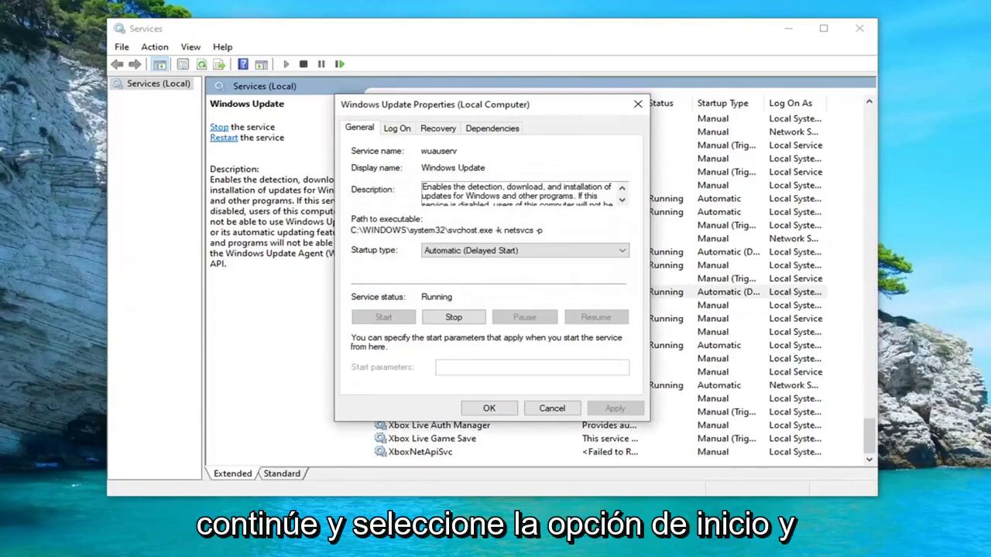
pyautogui.click(484, 410)
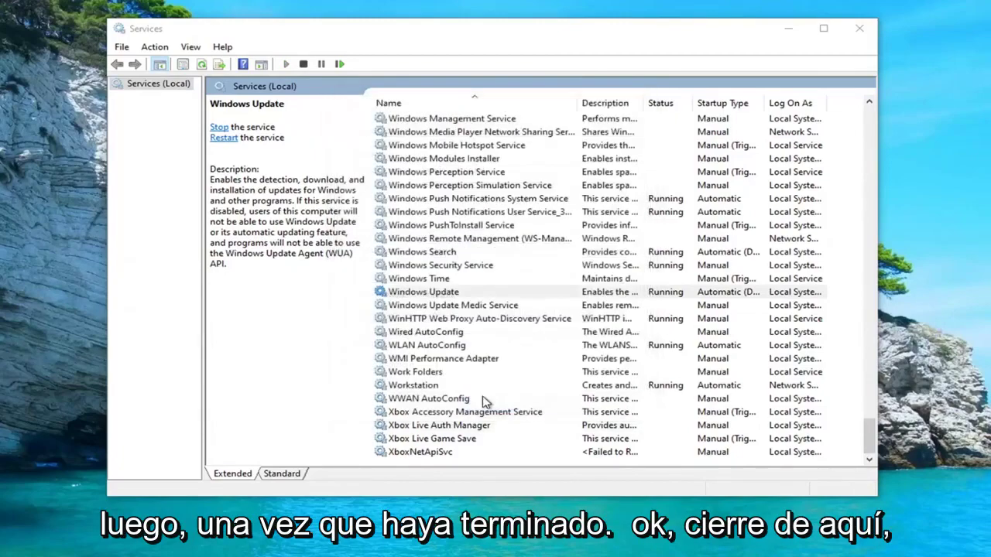
pyautogui.click(859, 29)
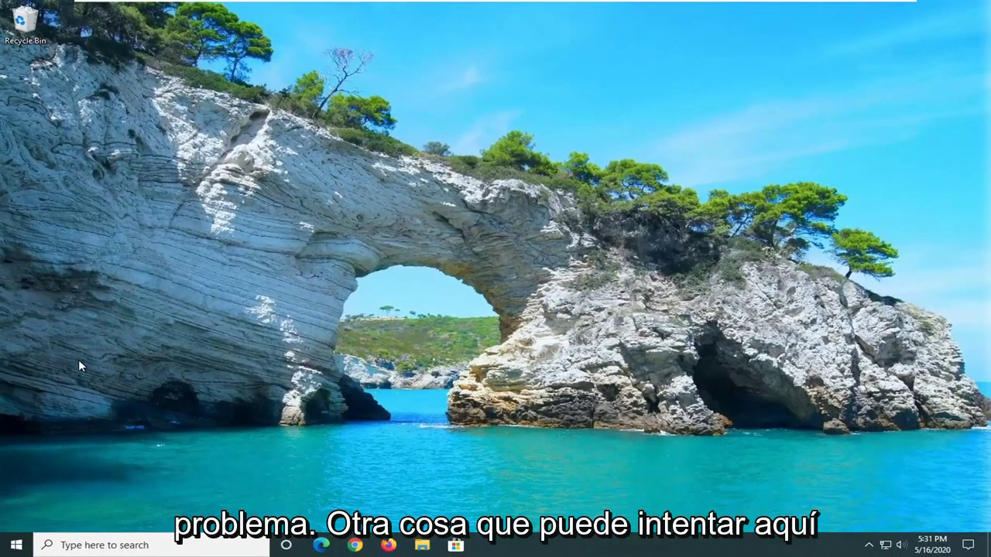
# Step: Search for "troubleshoot" and open the Troubleshoot settings
pyautogui.click(3, 550)
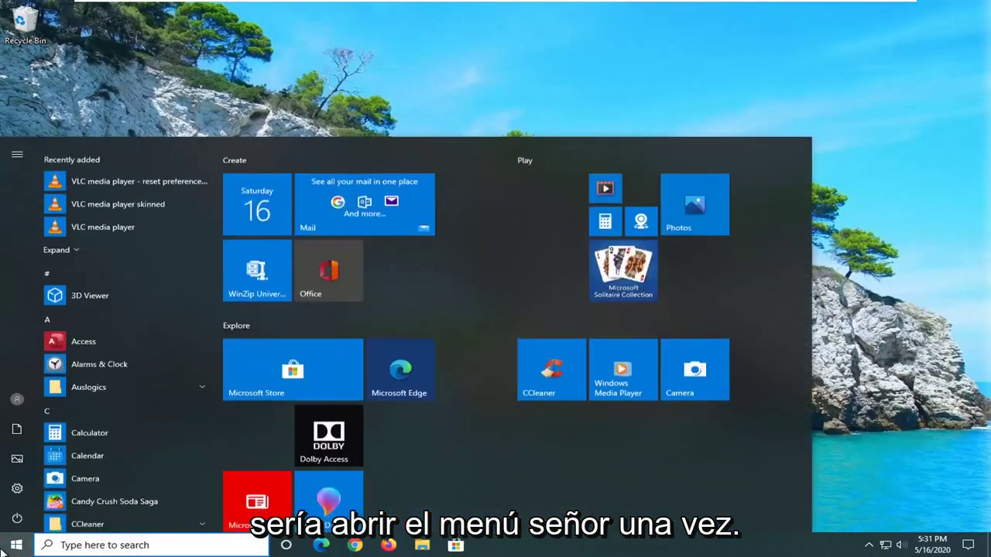
pyautogui.write('troubleshoot')
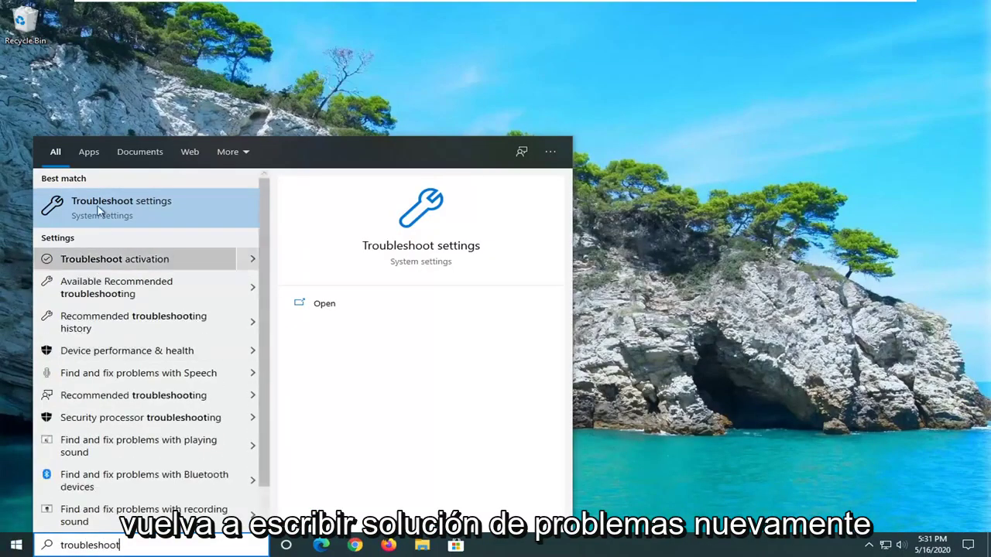
pyautogui.click(162, 211)
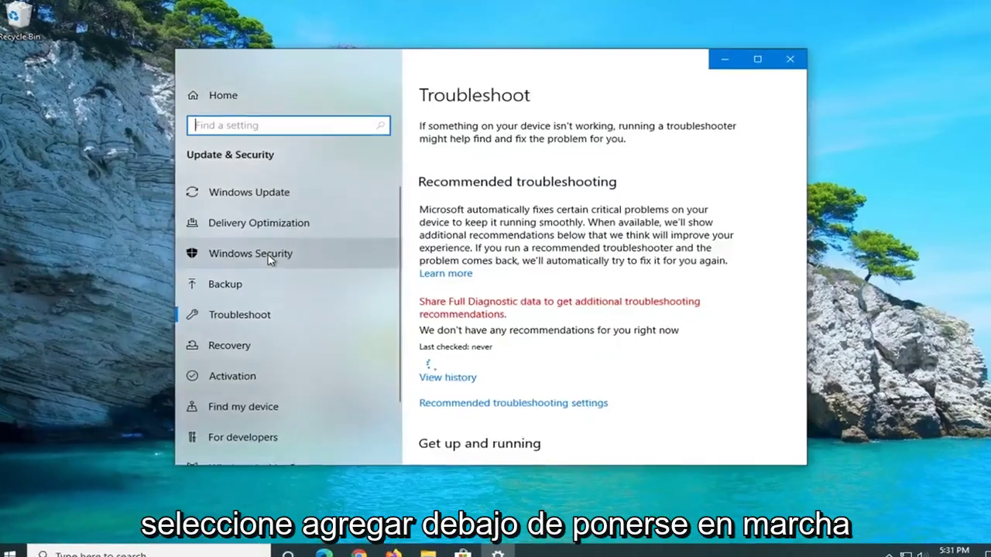
# Step: Run the Windows Update troubleshooter and close it once it has completed
pyautogui.scroll(-2, 523, 295)
pyautogui.scroll(-3, 544, 295)
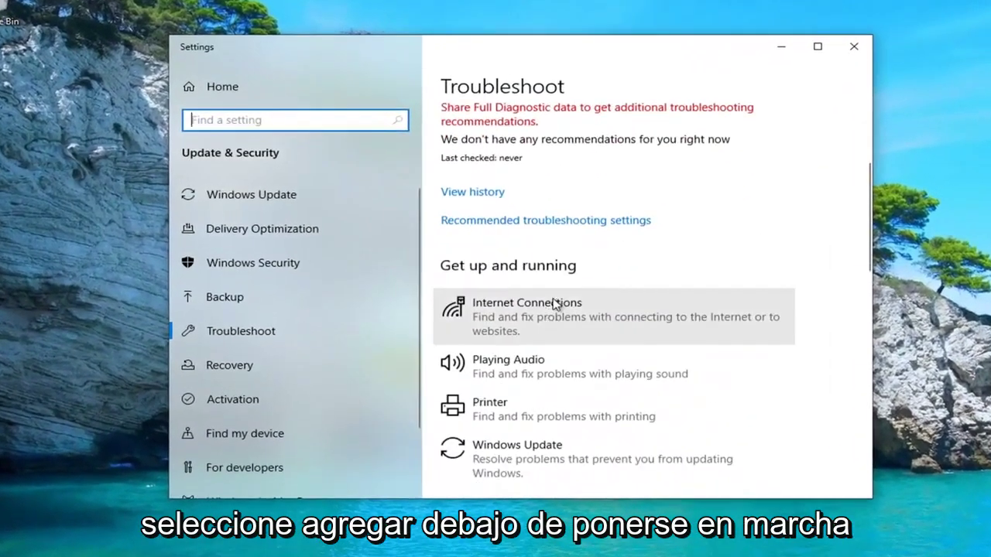
pyautogui.click(495, 402)
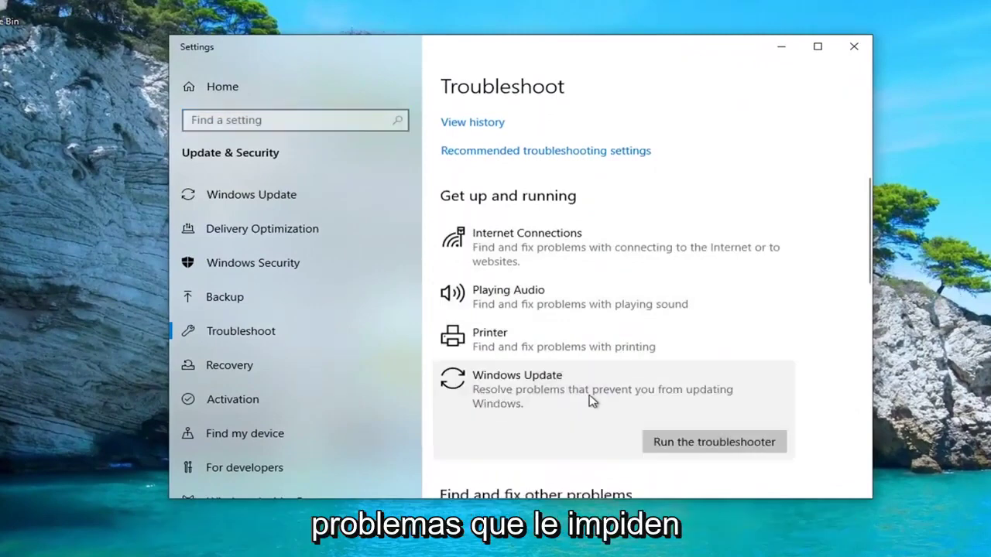
pyautogui.click(695, 444)
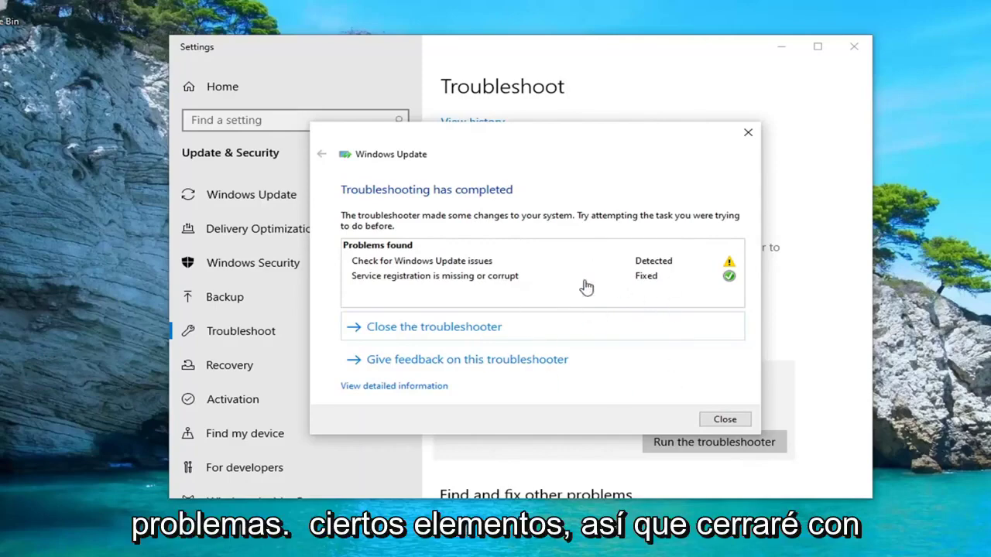
pyautogui.click(724, 419)
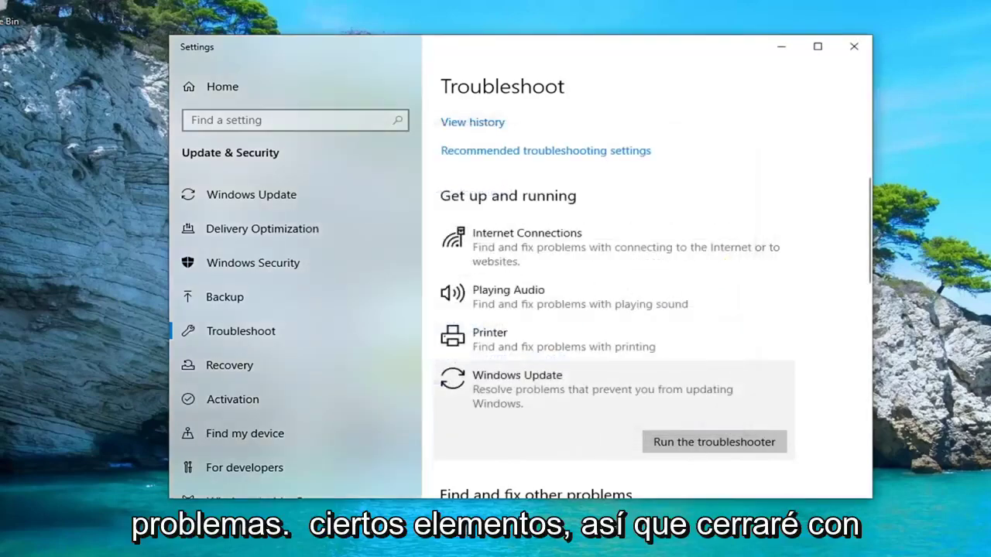